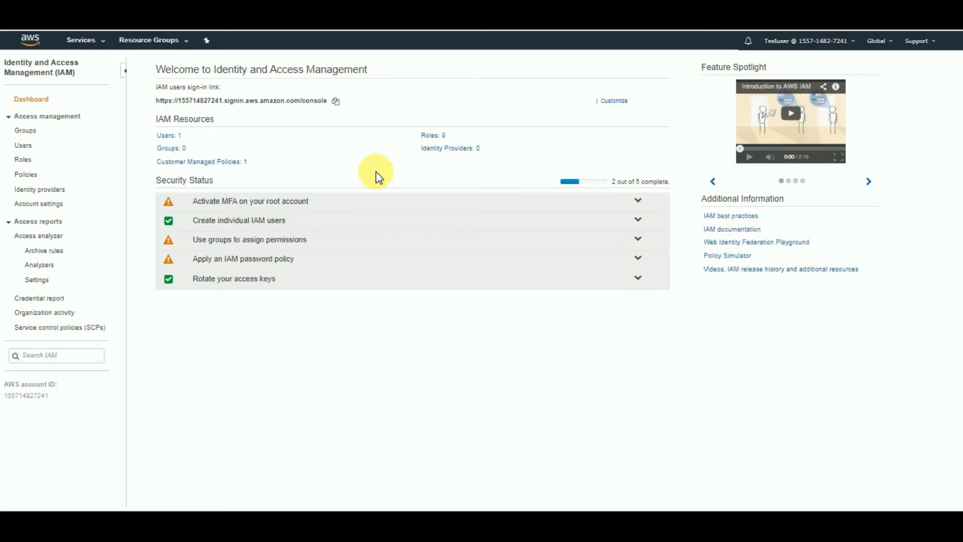
- Start adding an IAM user named test with both programmatic access and AWS Management Console access, and continue to permissions
click(103, 48)
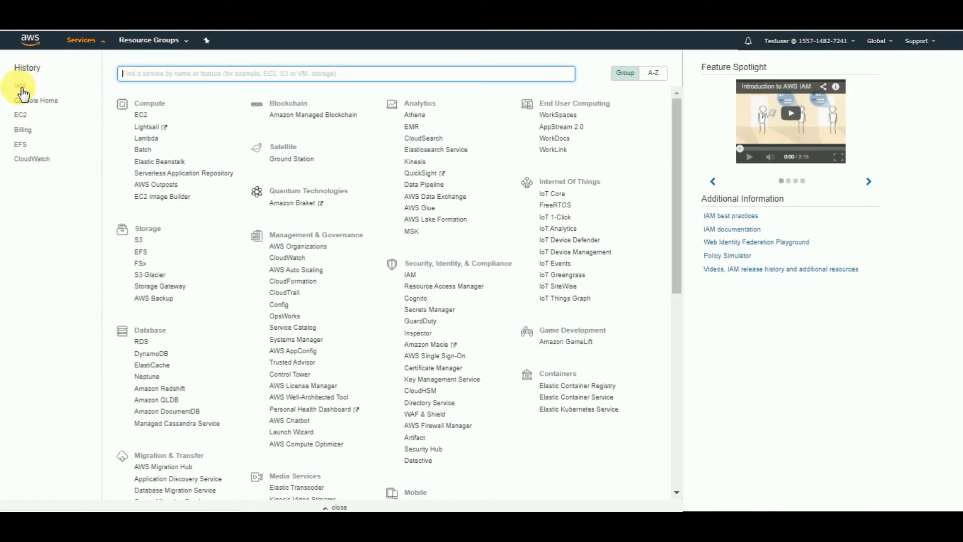
click(20, 86)
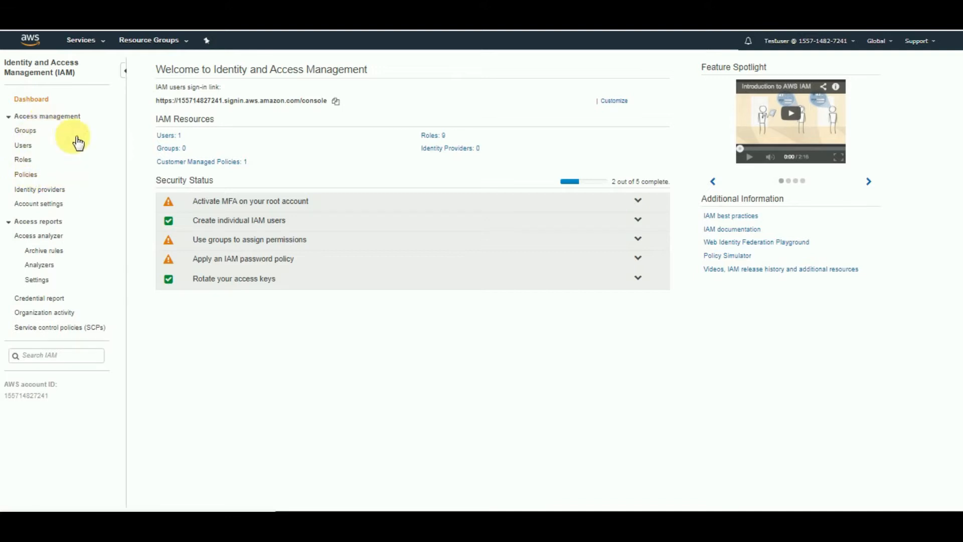
click(29, 146)
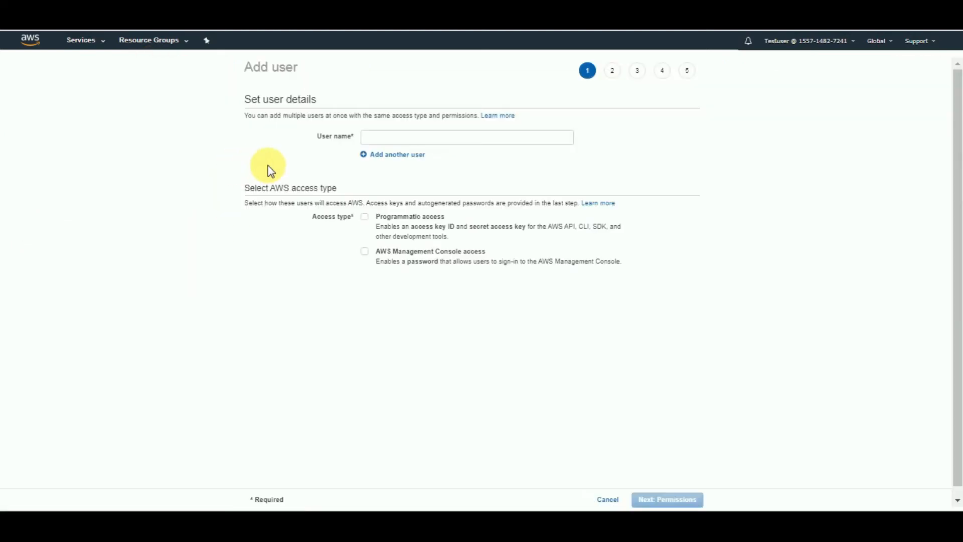
click(404, 139)
text(test)
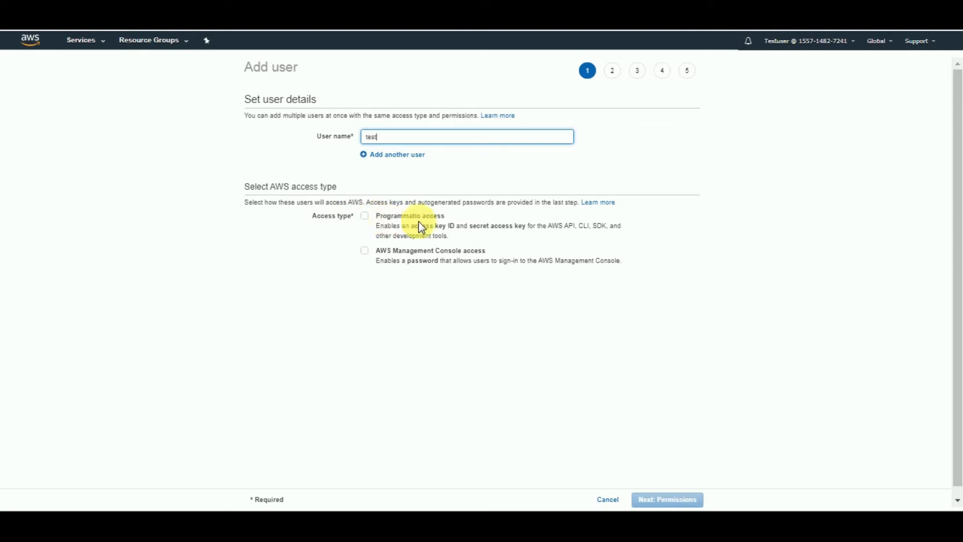
click(365, 216)
click(365, 251)
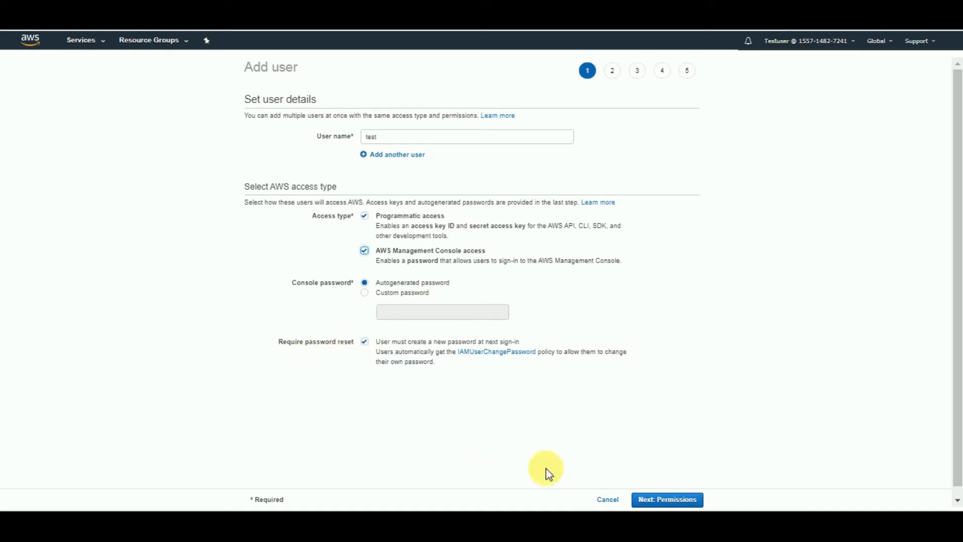
click(657, 499)
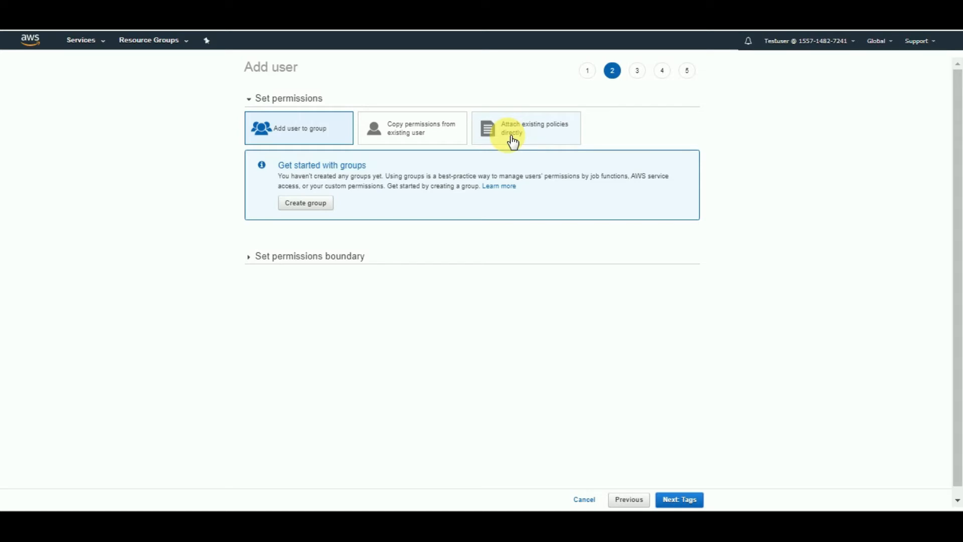
- Attach the existing policies AdministratorAccess and AmazonS3FullAccess directly to the new user and continue to tags
click(544, 140)
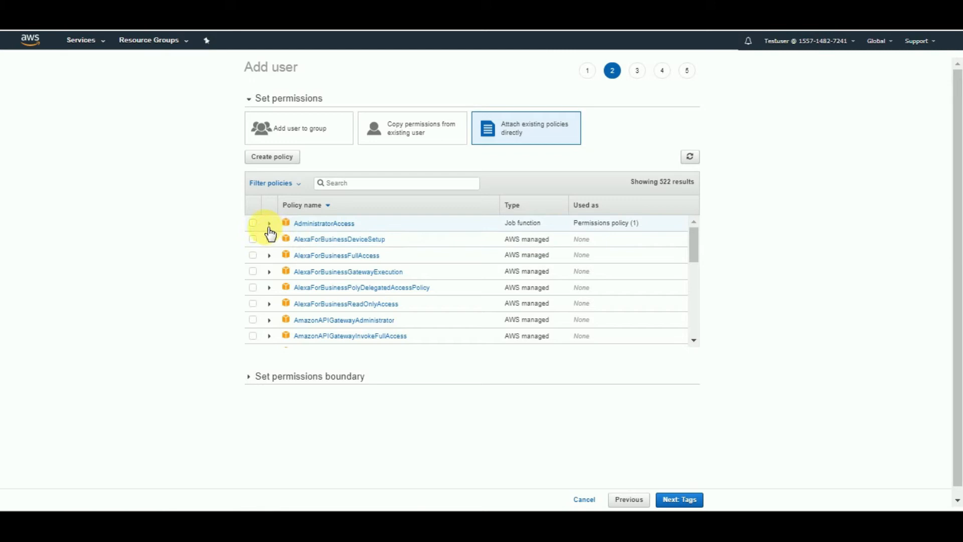
click(254, 223)
click(346, 186)
text(s3)
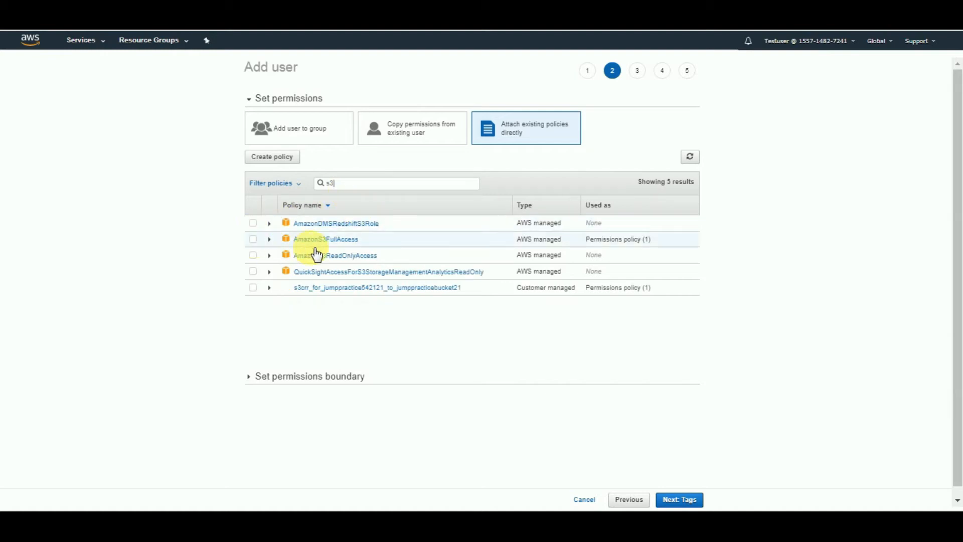
click(253, 240)
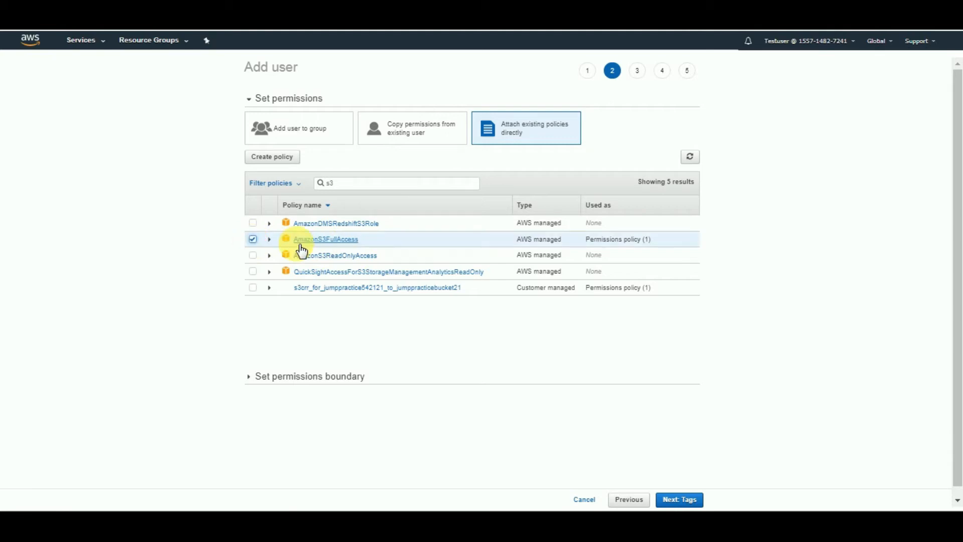
click(680, 500)
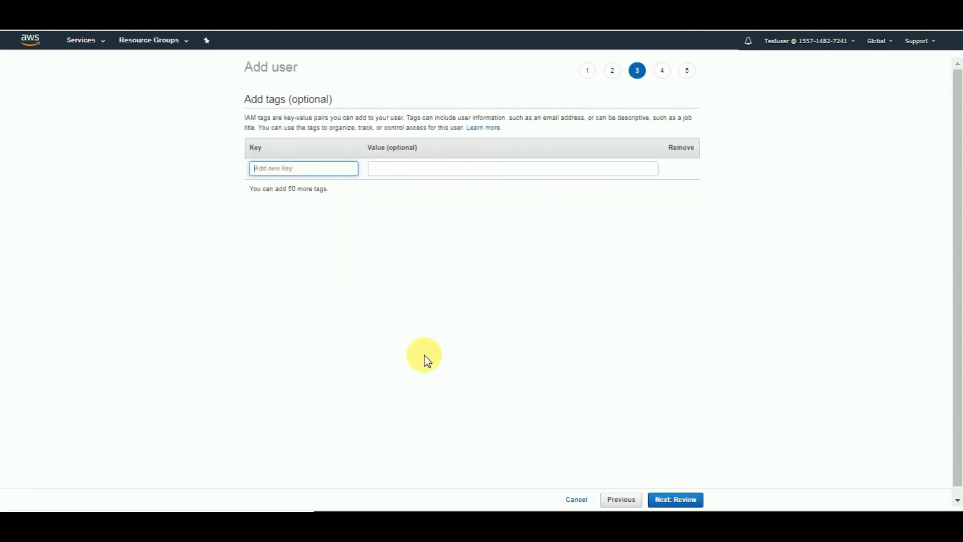
- Add a tag with key Name and value Test, and create the user
text(Name)
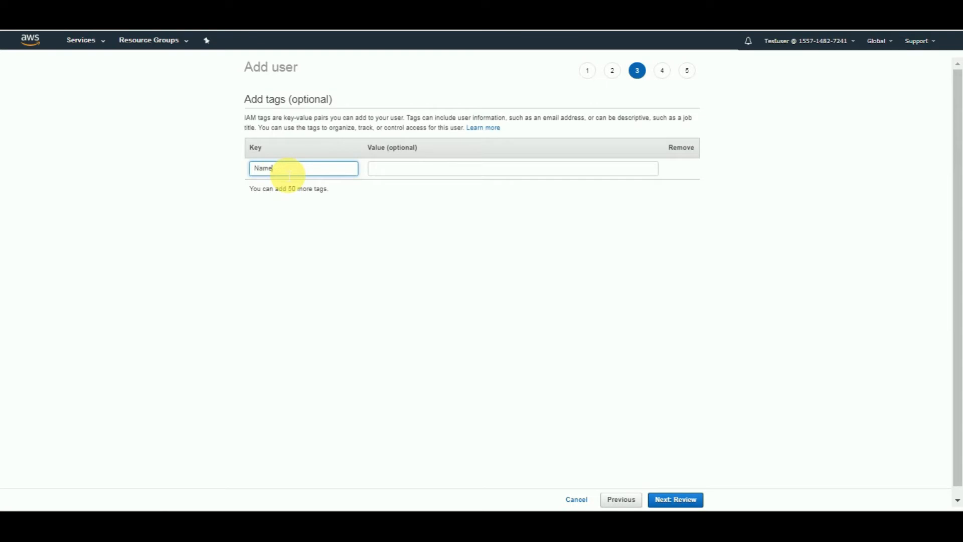
click(386, 173)
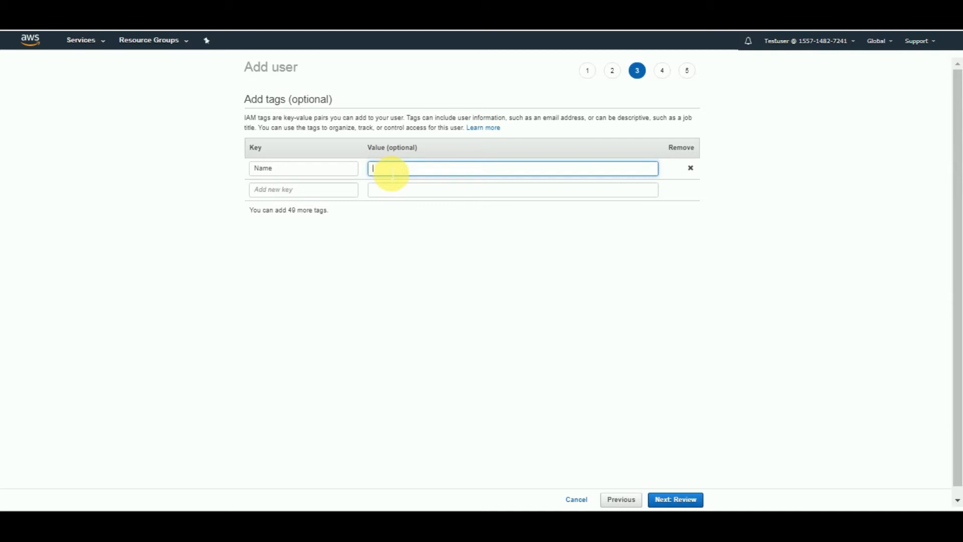
text(Test)
click(669, 501)
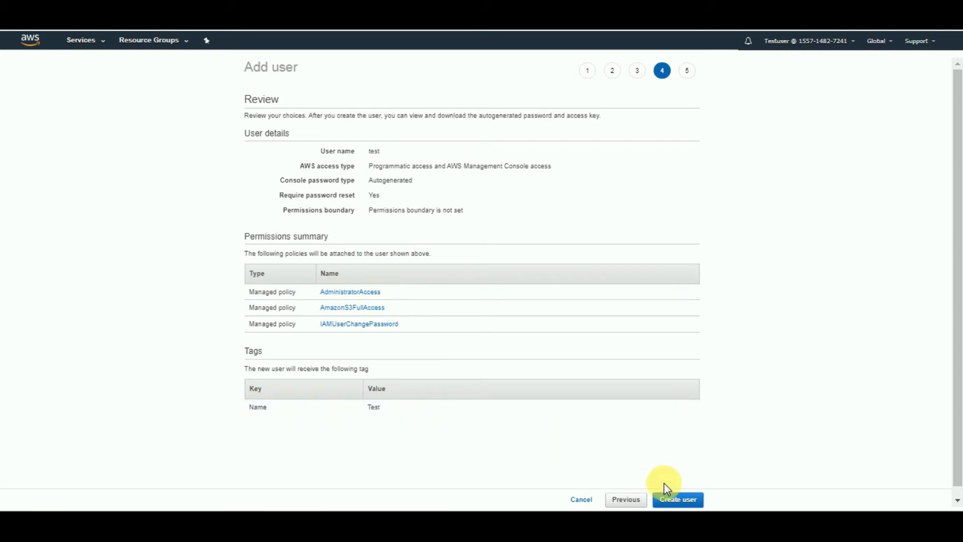
click(690, 502)
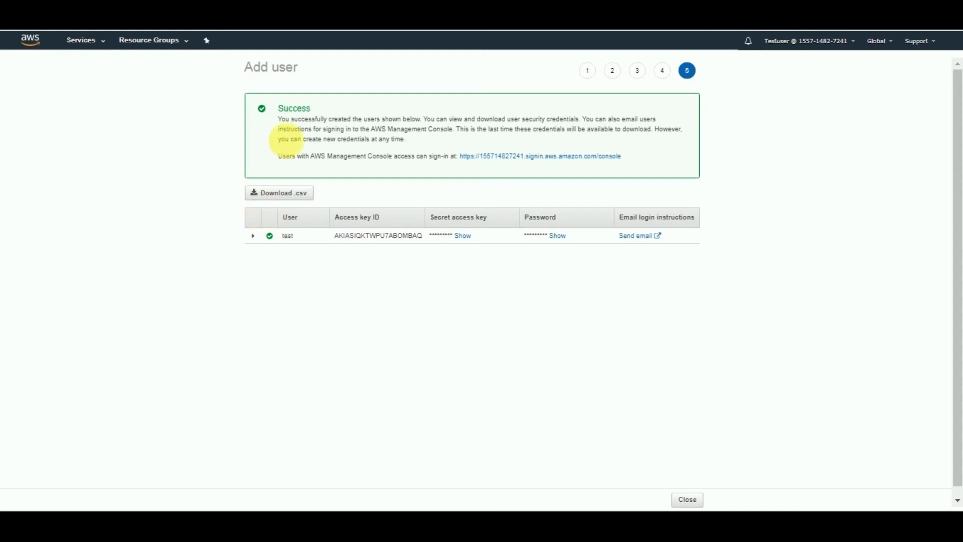
- Start creating a new IAM group named Admin and continue to its policies
click(105, 49)
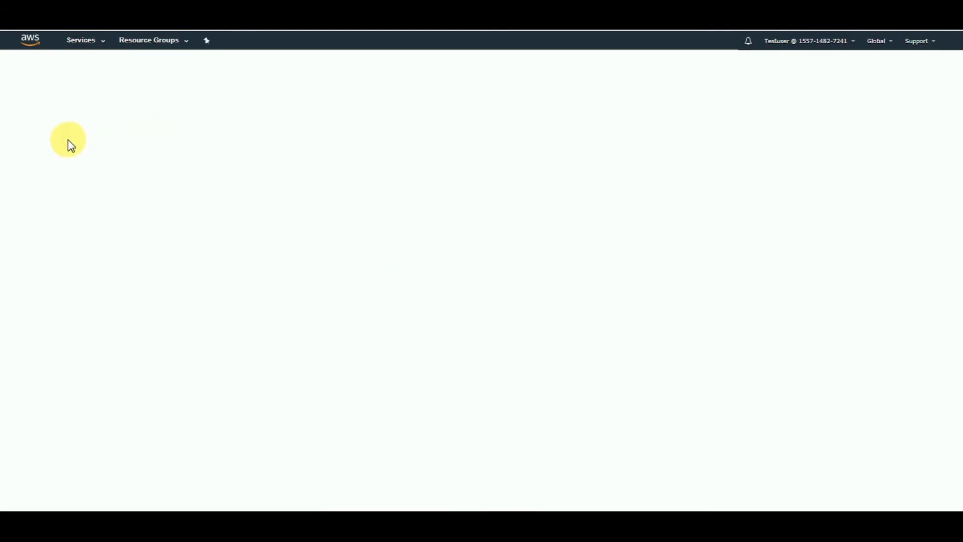
click(25, 132)
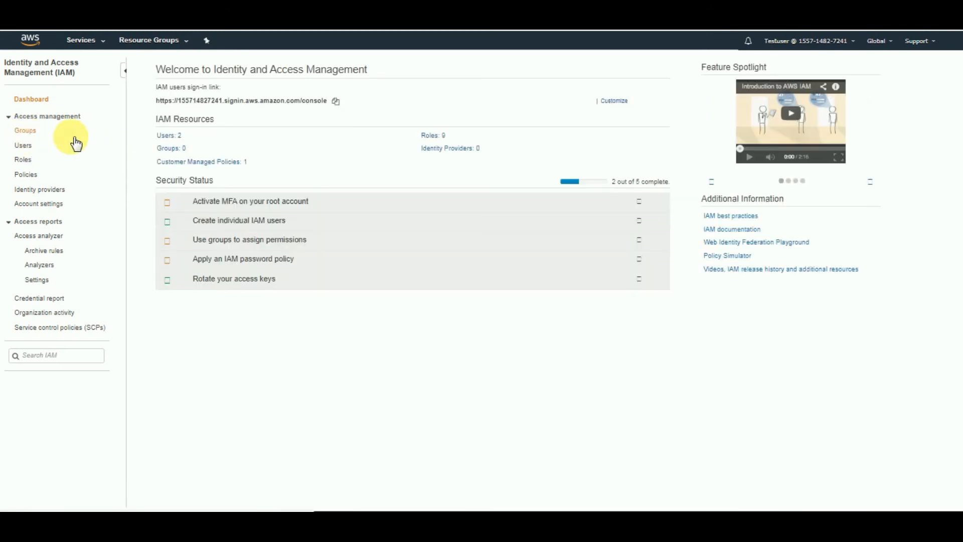
click(181, 67)
click(314, 107)
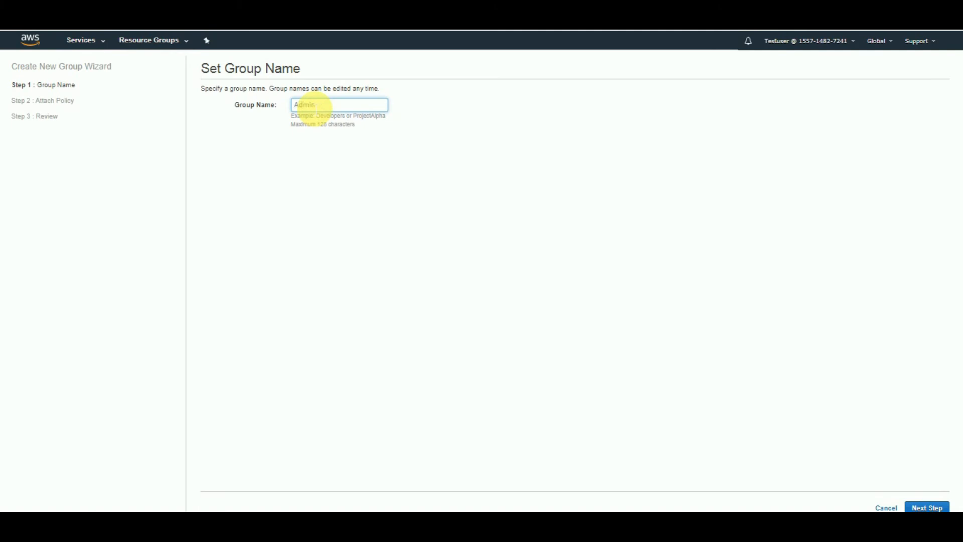
click(927, 507)
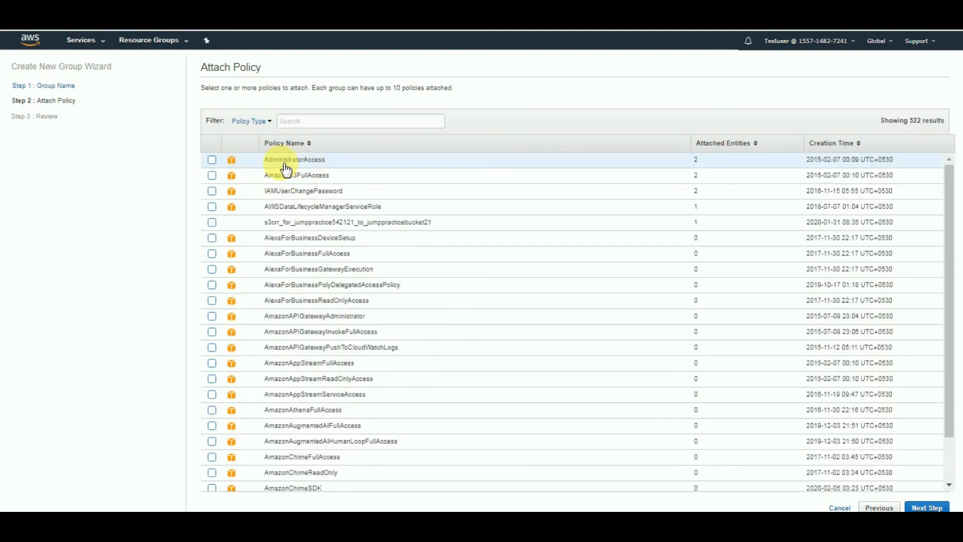
- Attach the AdministratorAccess and AmazonS3FullAccess policies to the Admin group and create the group
click(214, 162)
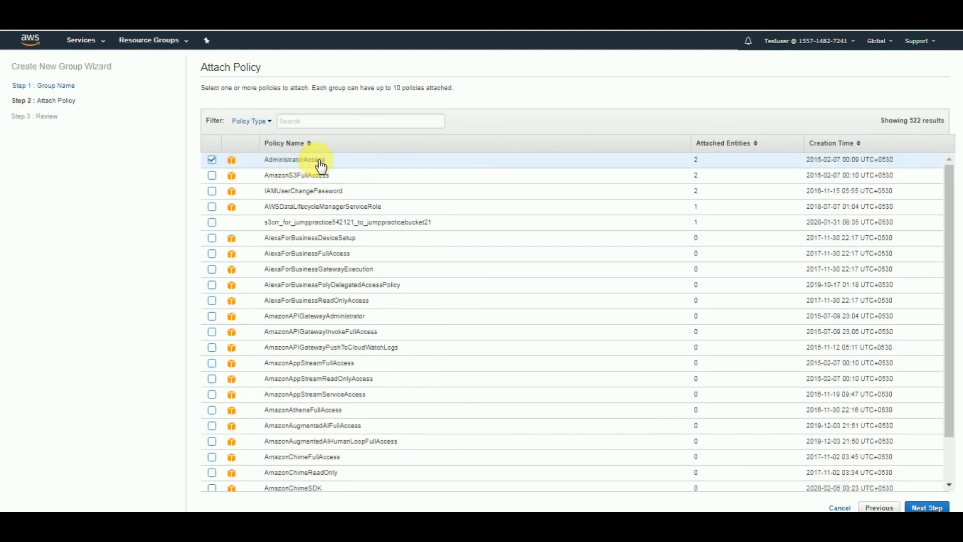
click(211, 175)
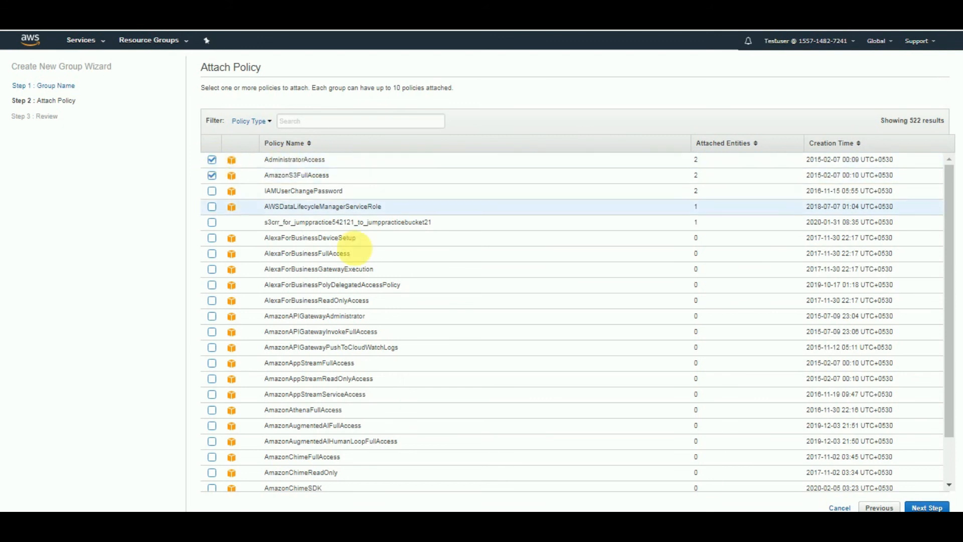
click(927, 508)
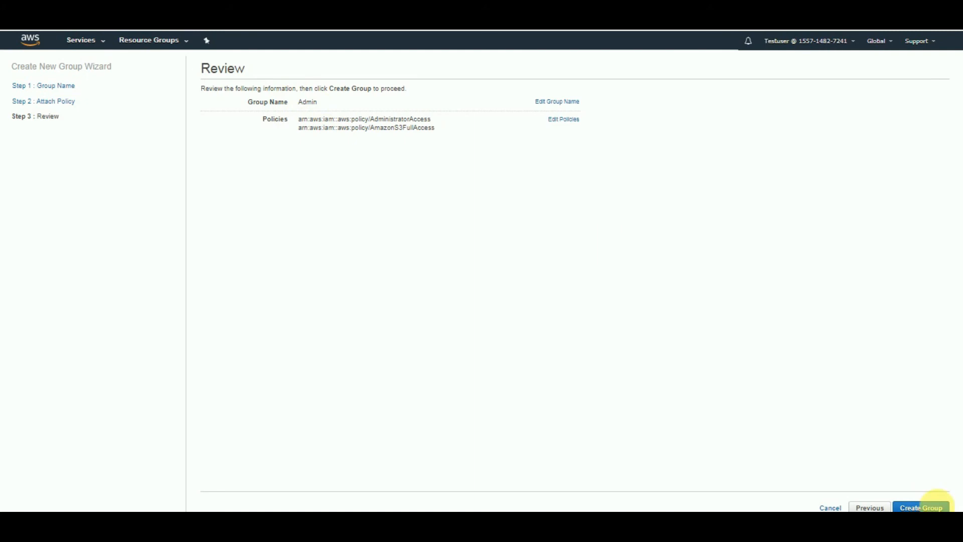
click(931, 508)
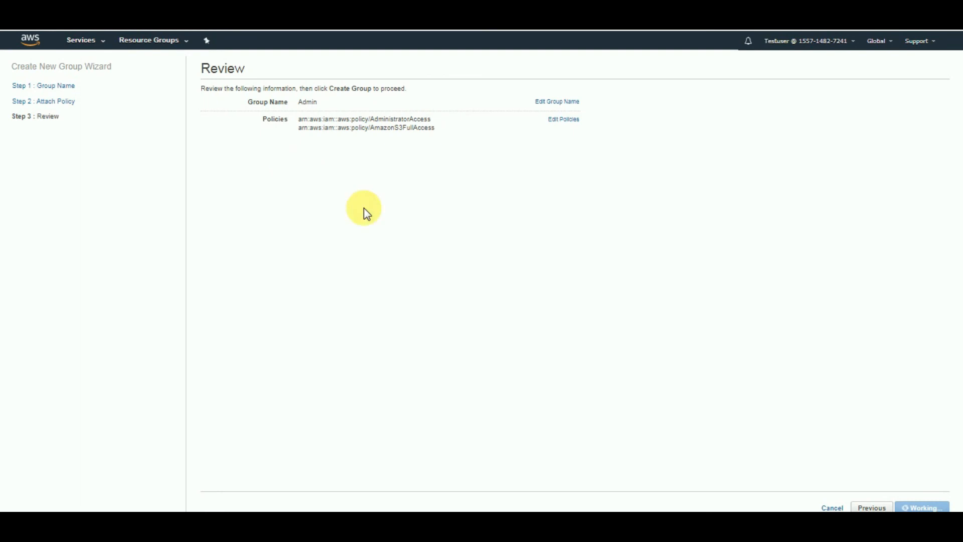
- Start adding an IAM user named test1 with programmatic and AWS Management Console access, and continue to permissions
click(21, 146)
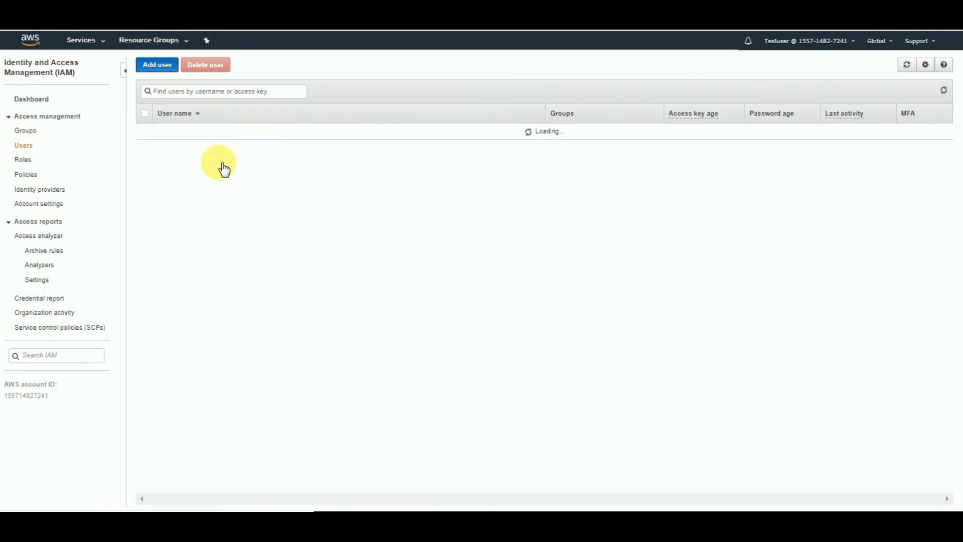
click(397, 142)
text(test1)
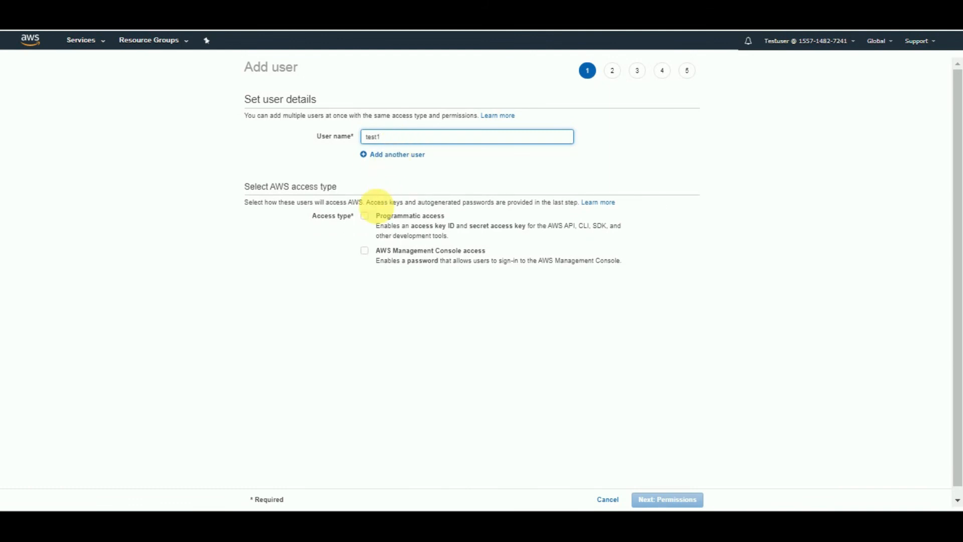
click(365, 216)
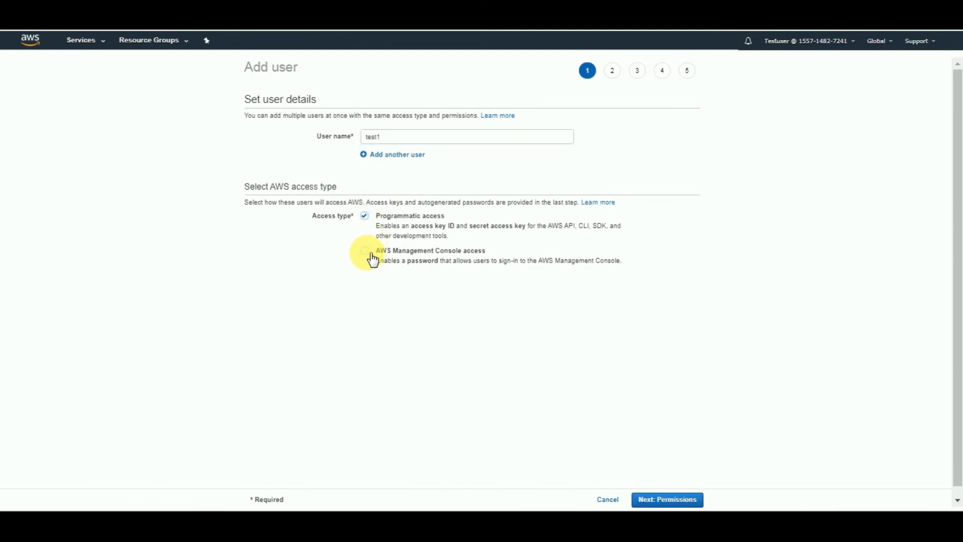
click(370, 255)
click(664, 500)
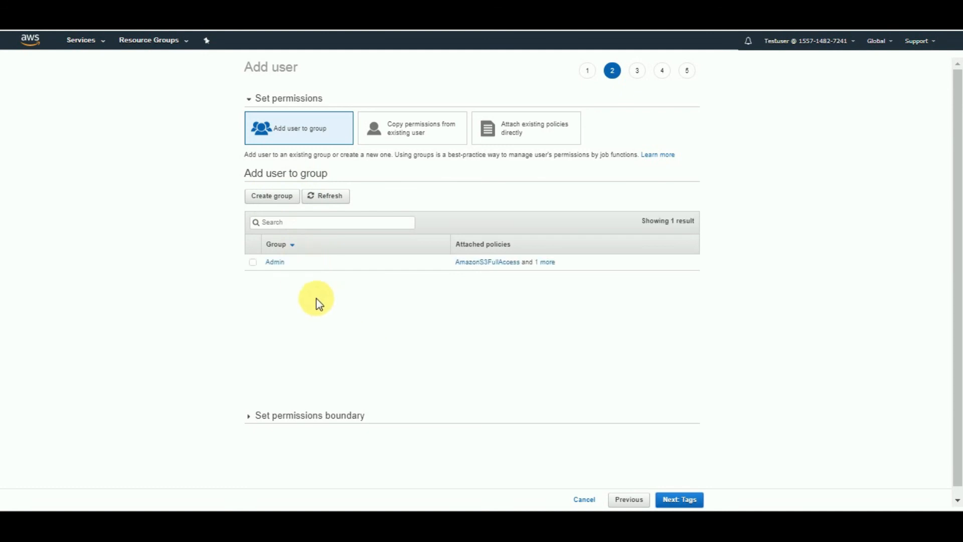
- Add user test1 to the Admin group and tag it with key Name and value test1, continuing to the review
click(260, 266)
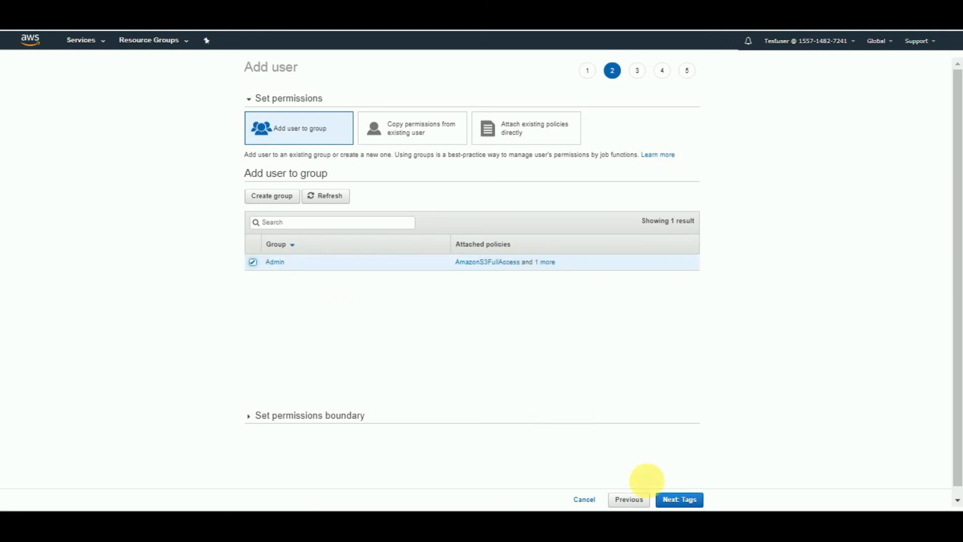
click(684, 500)
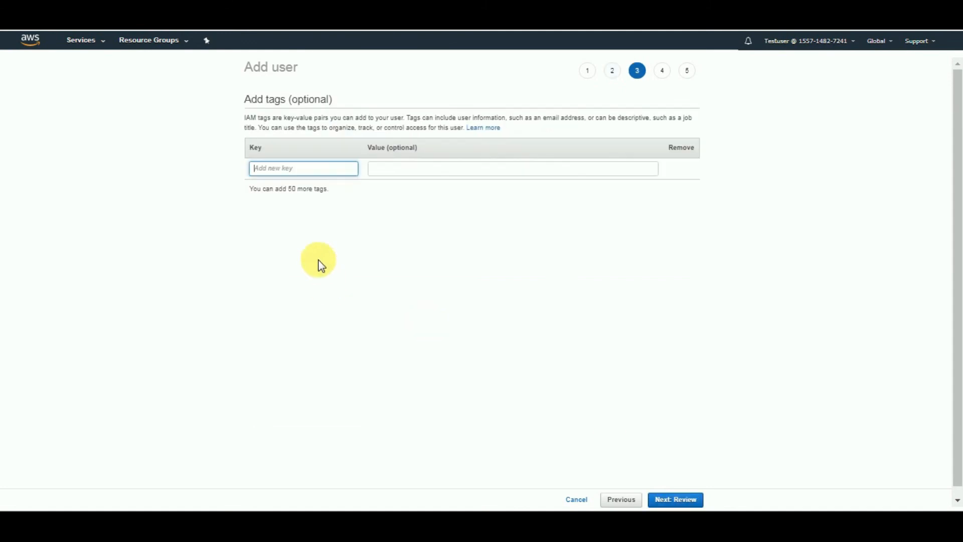
text(Name)
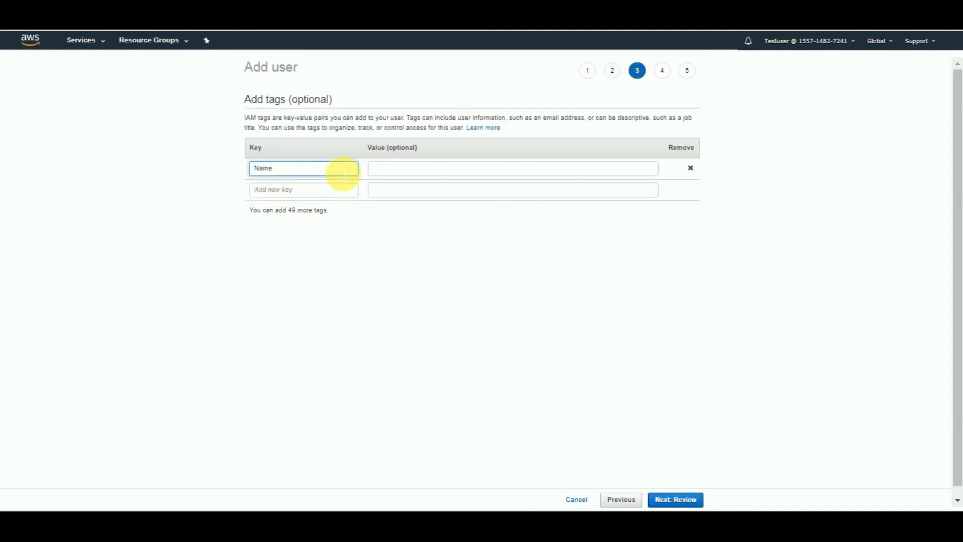
click(403, 169)
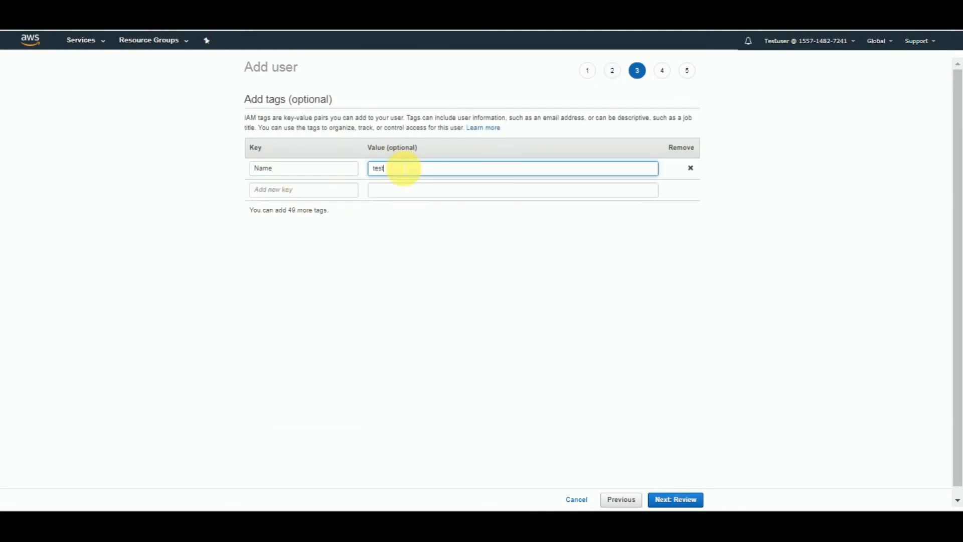
click(446, 254)
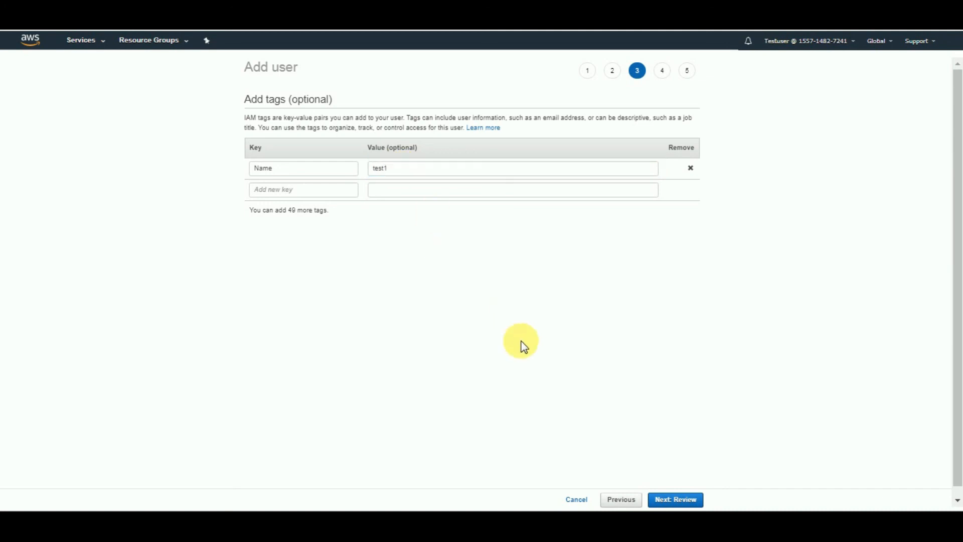
click(676, 500)
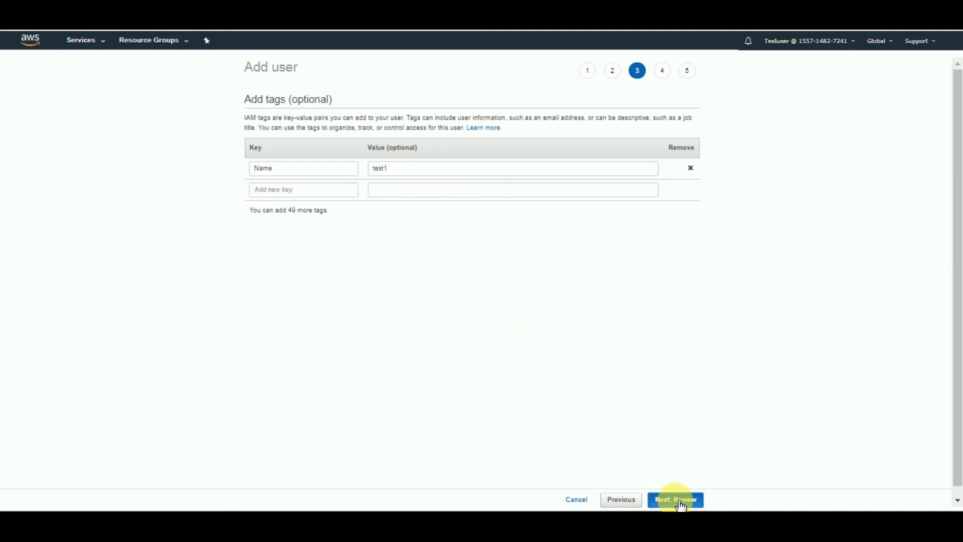
click(679, 499)
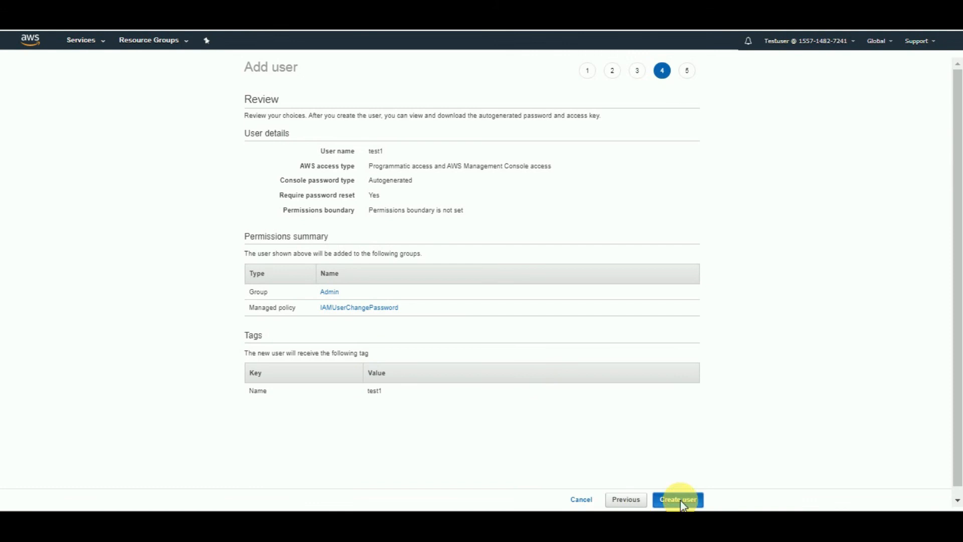